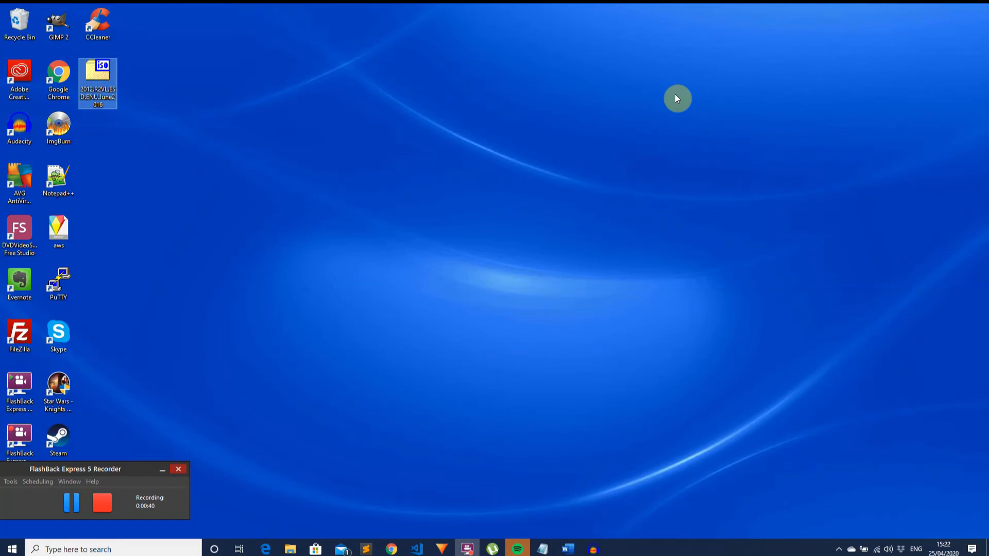
Switch to Chrome and open the VirtualBox 6.1 download page on virtualbox.org.
left_click(392, 549)
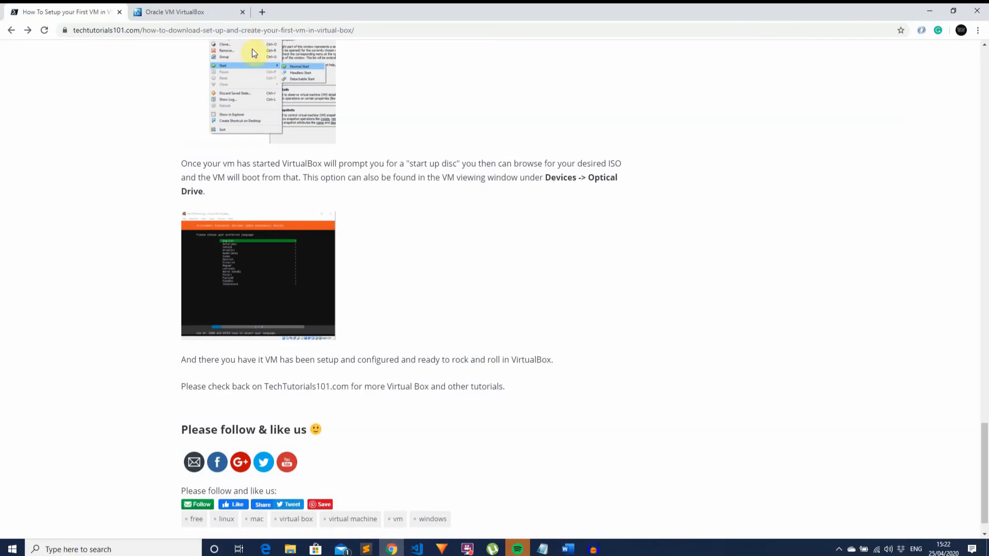
left_click(187, 10)
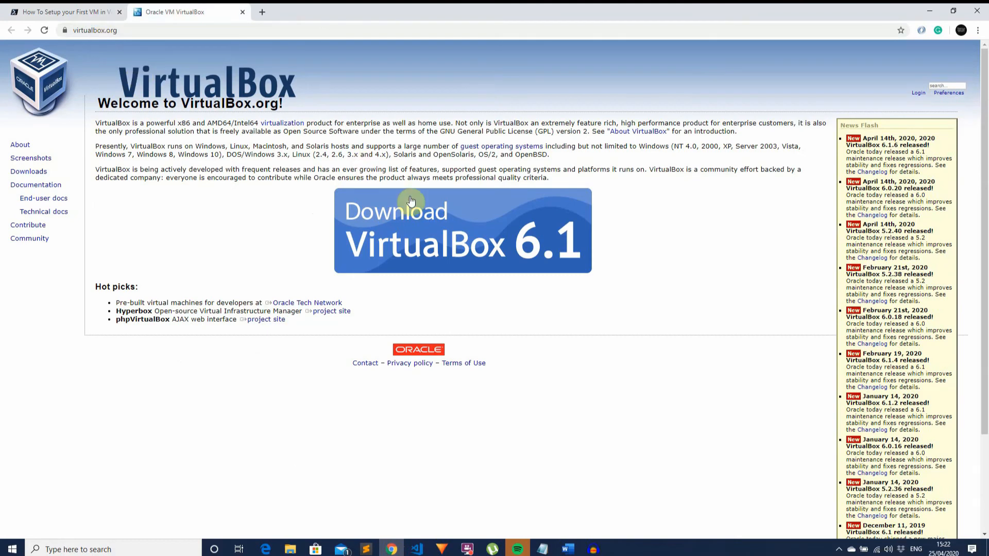
left_click(417, 232)
Review the VirtualBox 6.1.6 platform packages offered for Windows, OS X, Linux and Solaris hosts.
triple_click(153, 253)
triple_click(155, 222)
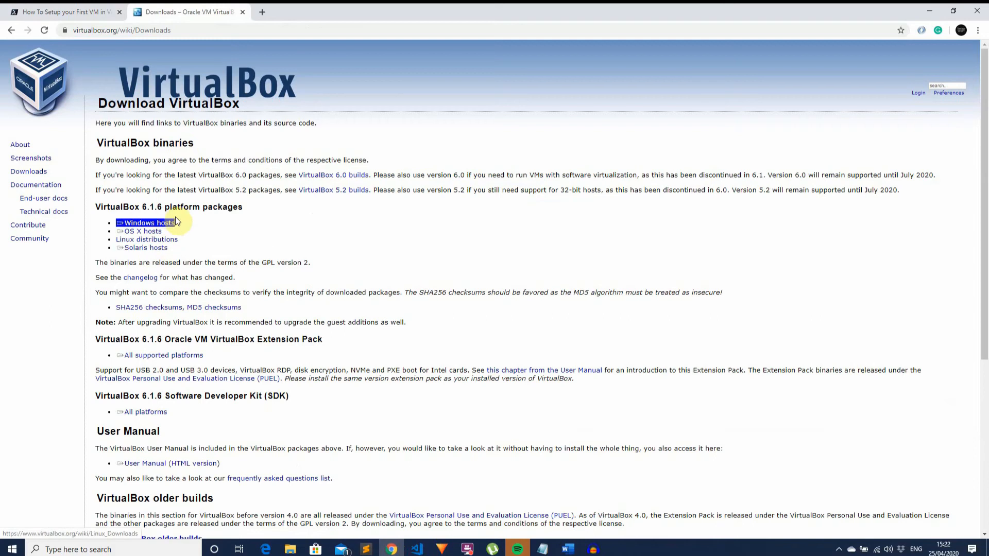
left_click(263, 226)
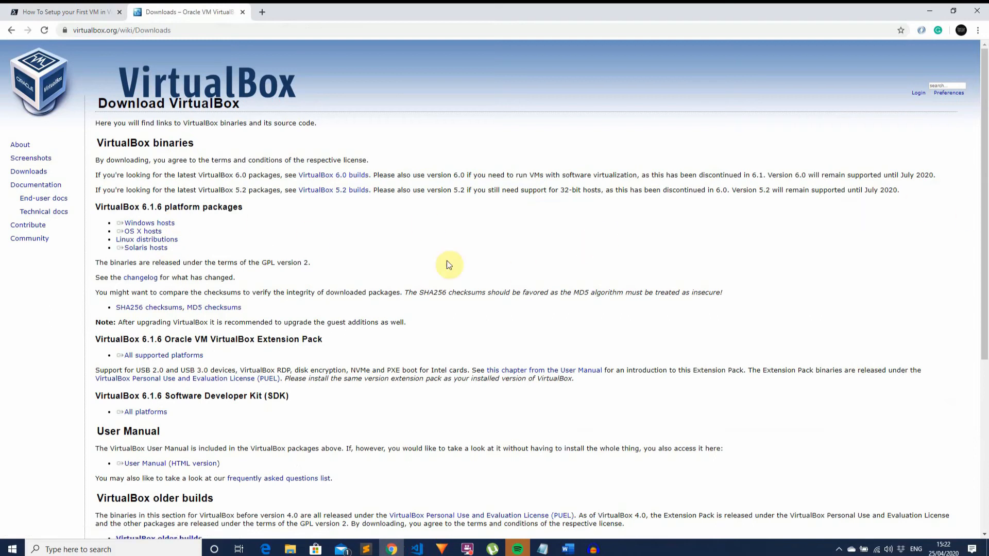
triple_click(153, 247)
triple_click(154, 224)
triple_click(154, 232)
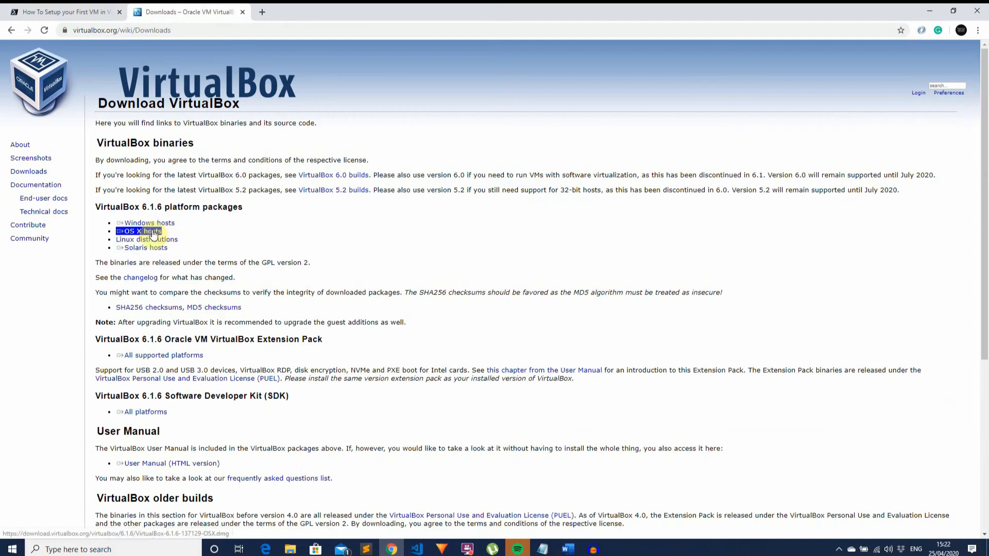
triple_click(153, 239)
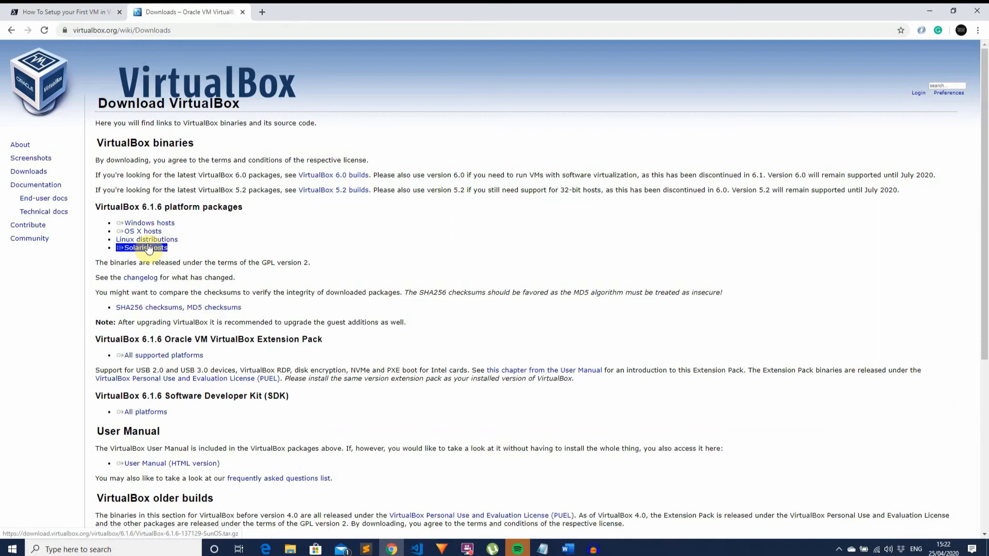
left_click(214, 237)
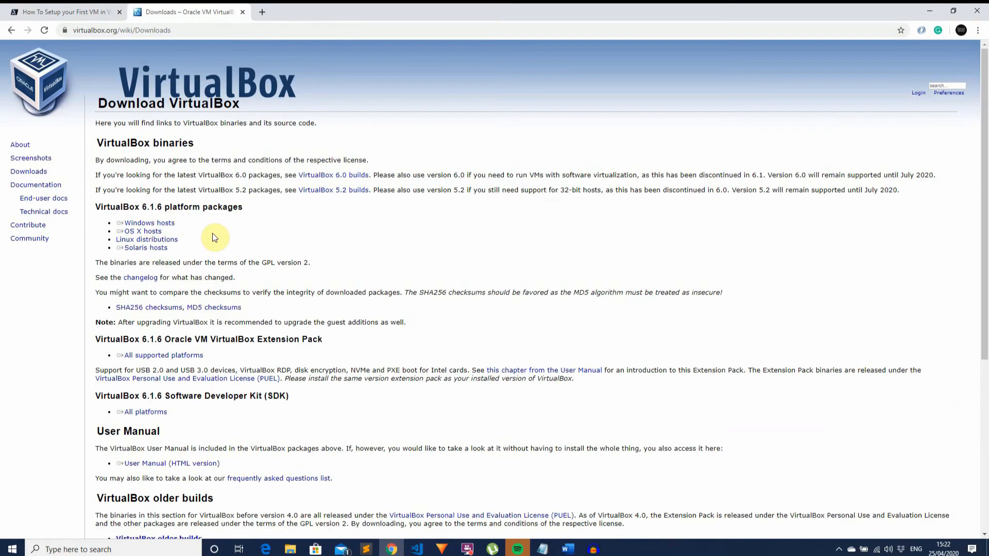
Download the VirtualBox 6.1.6 package for Windows hosts and launch the downloaded installer.
triple_click(150, 225)
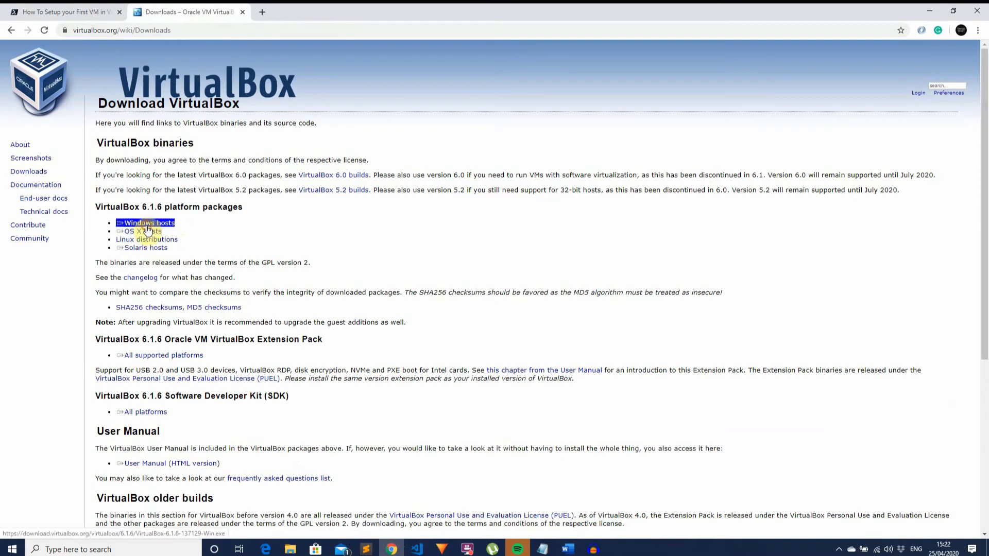
left_click(148, 225)
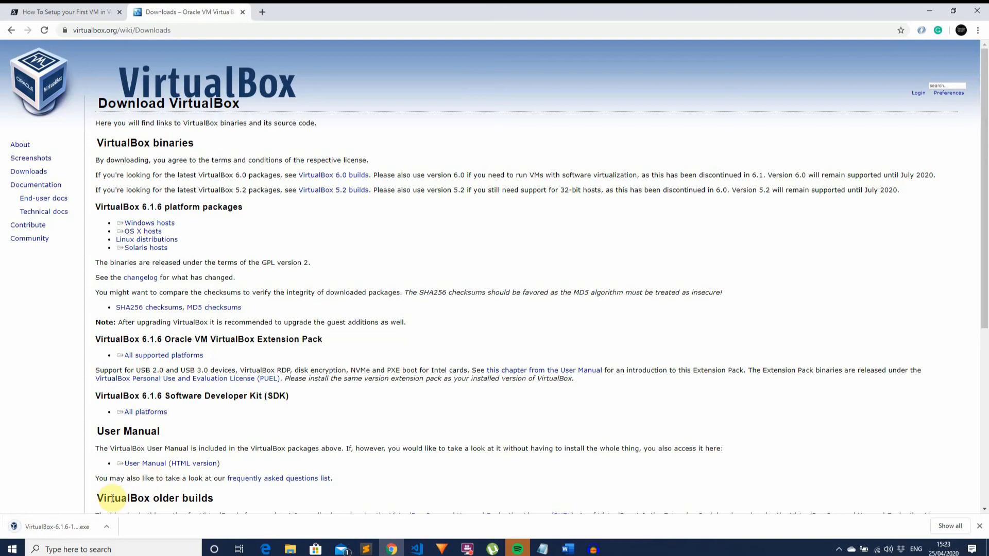
left_click(60, 528)
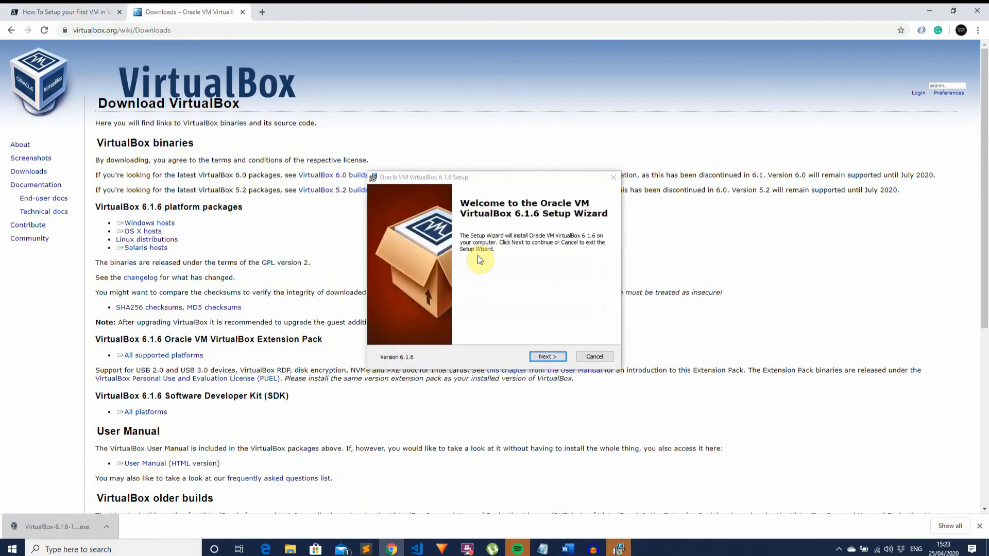
Start installing VirtualBox 6.1.6 with the default features, location and shortcut options, agreeing to the temporary network disconnection.
left_click(547, 356)
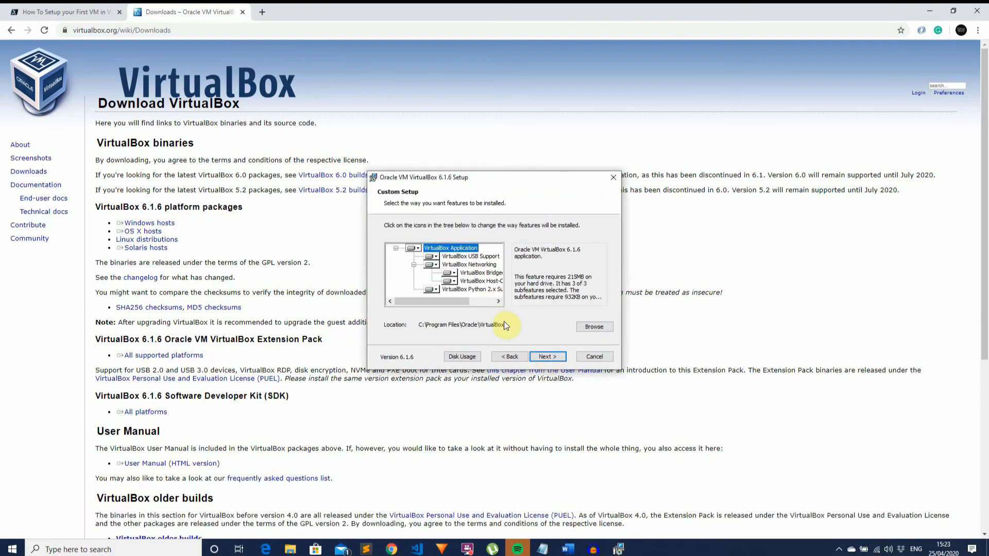
left_click(544, 356)
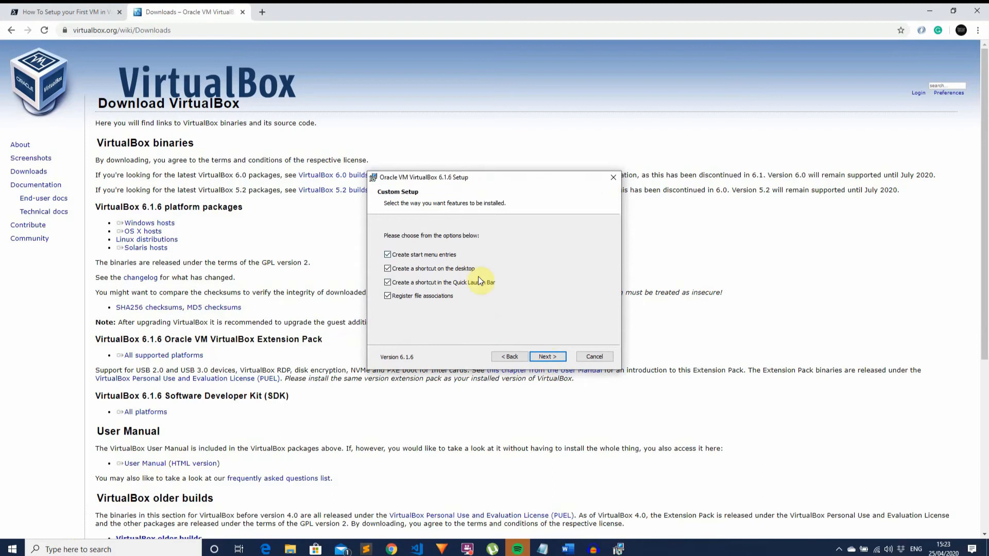
left_click(549, 357)
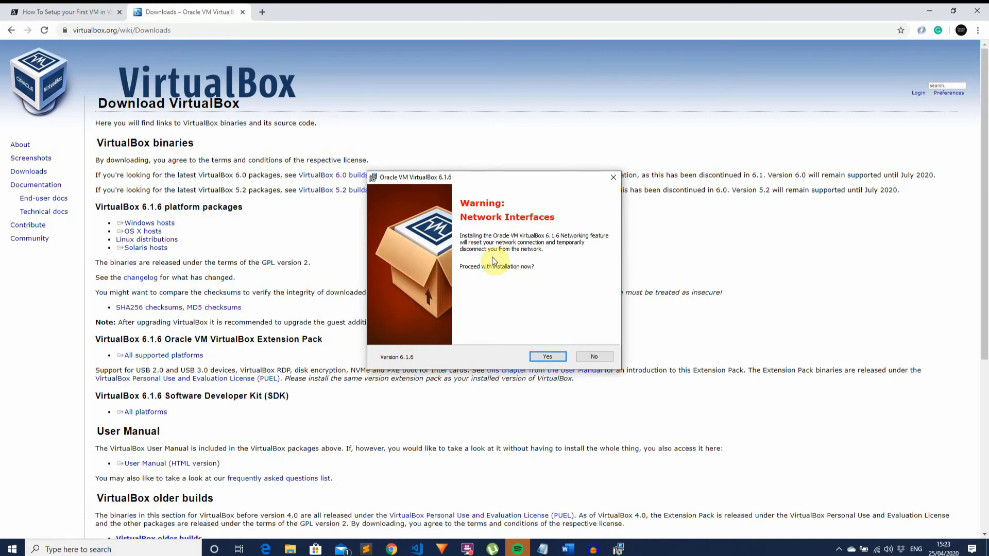
left_click(547, 357)
left_click(546, 357)
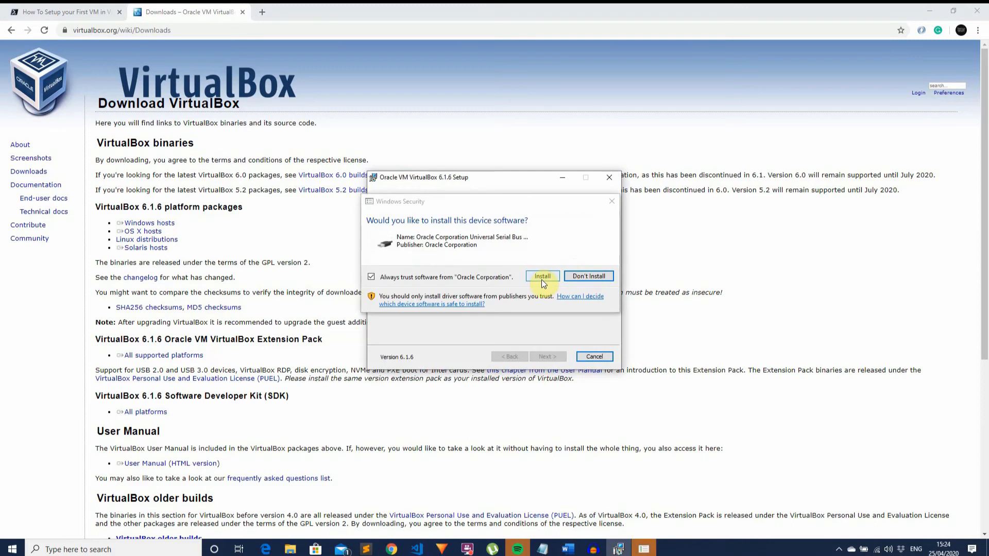
Allow the Oracle device software, finish the setup with VirtualBox set to start, and switch to VirtualBox Manager.
left_click(545, 276)
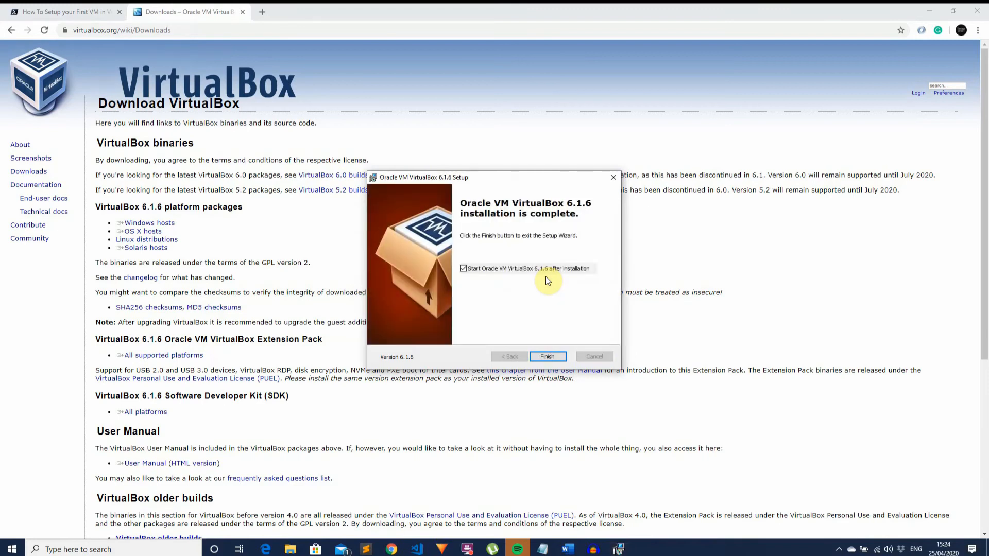
left_click(548, 356)
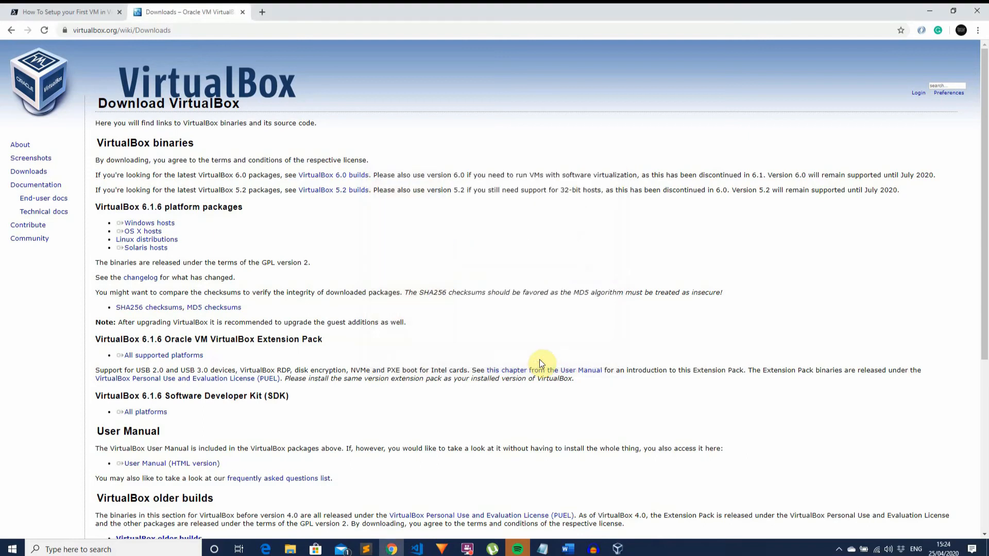
left_click(618, 549)
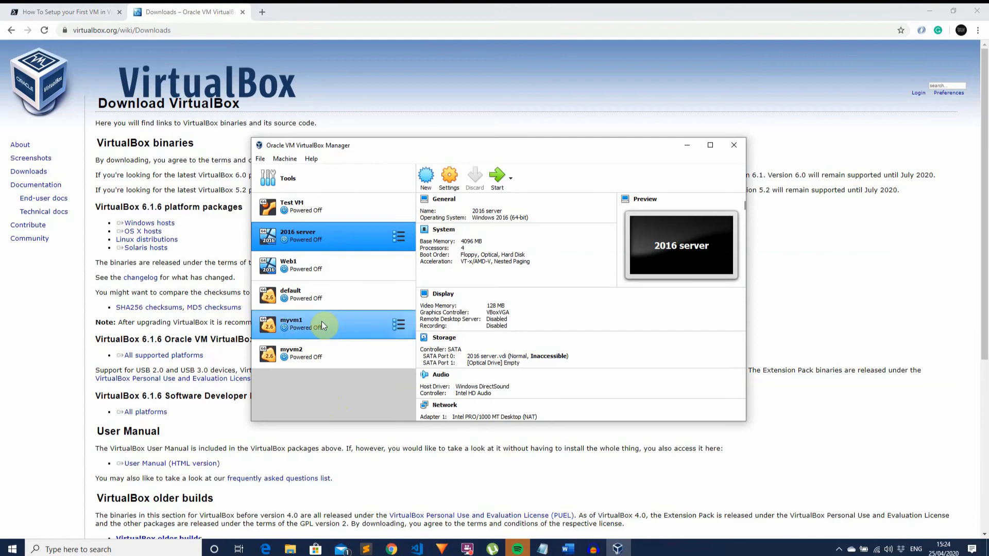
Begin a new virtual machine, choosing Windows 2012 (64-bit) as the version and naming it Test Machine.
left_click(426, 188)
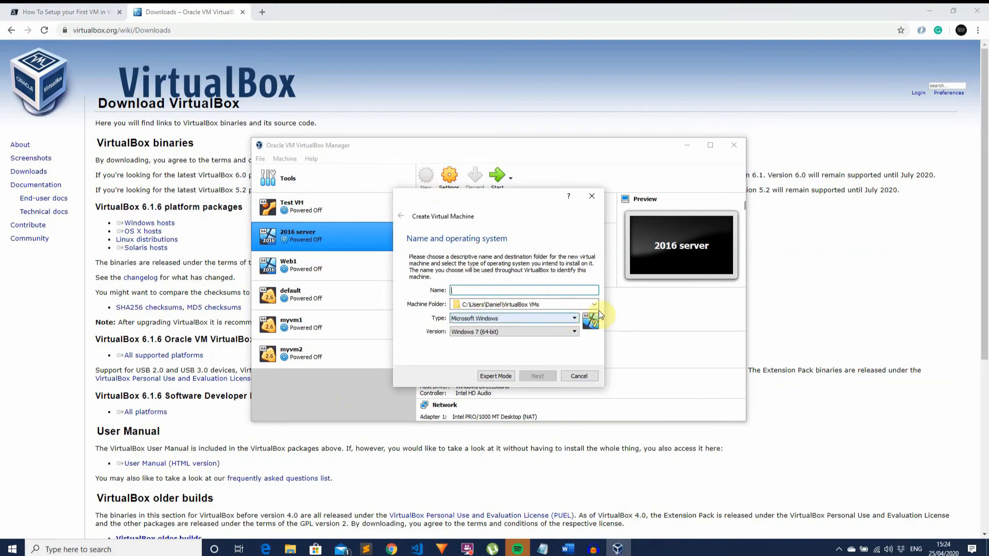
left_click(538, 331)
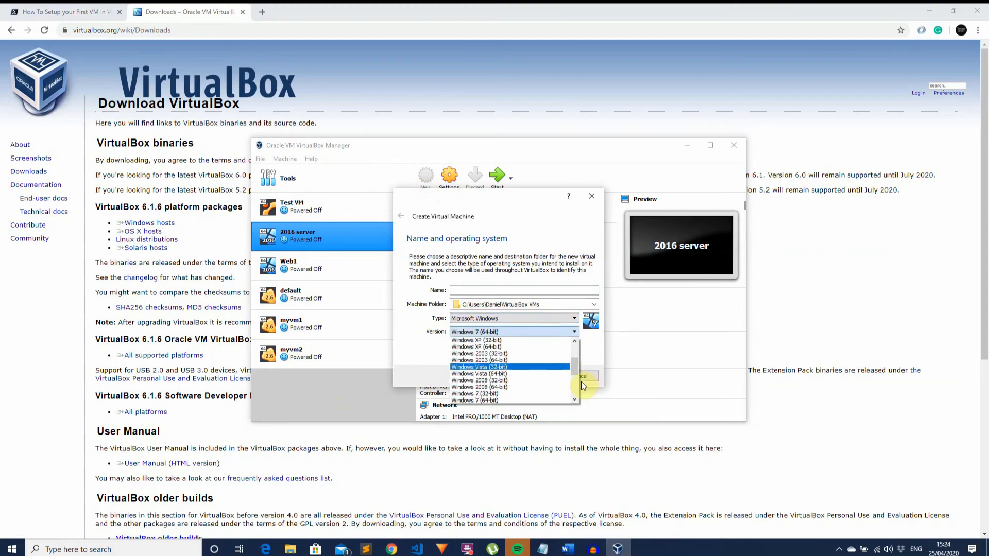
left_click_drag(573, 369, 571, 393)
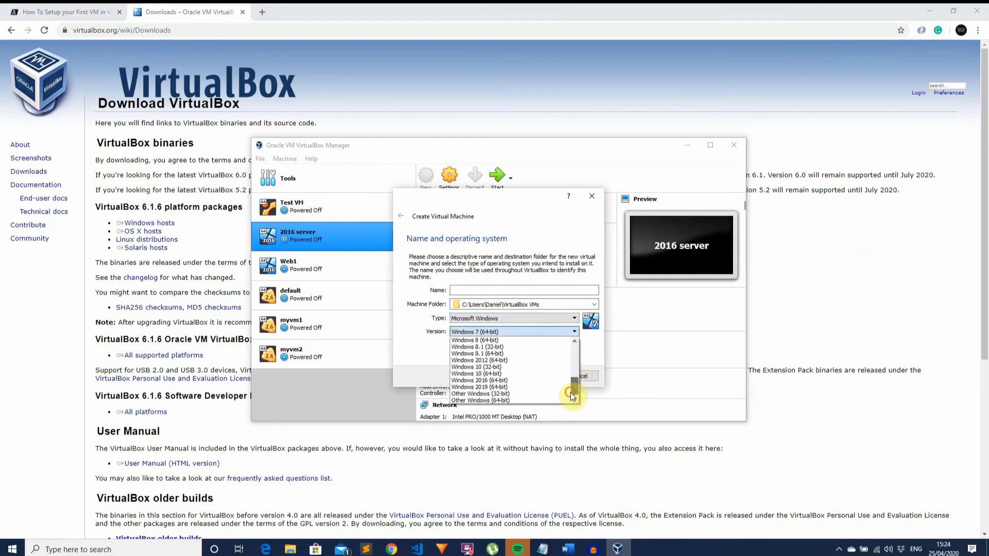
left_click(509, 360)
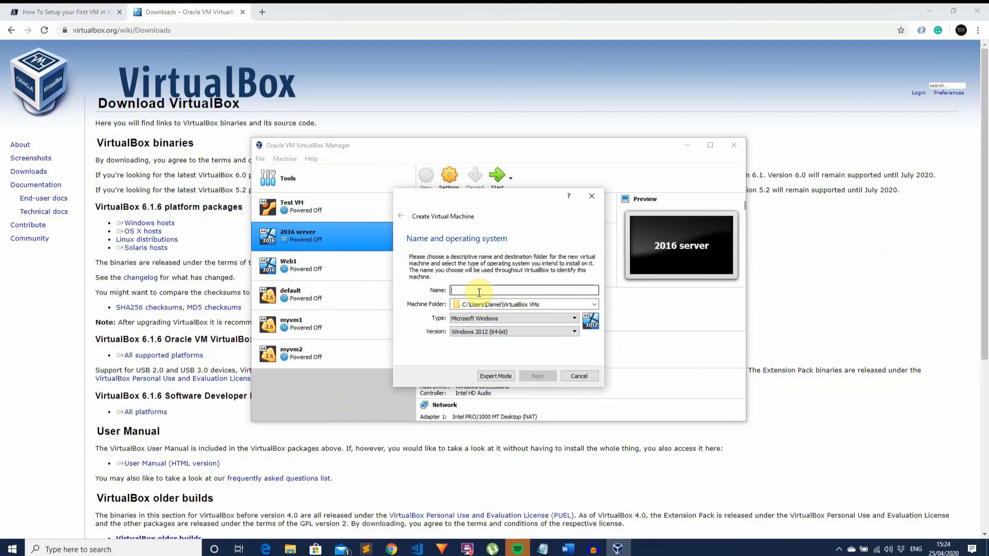
type("Test Ma")
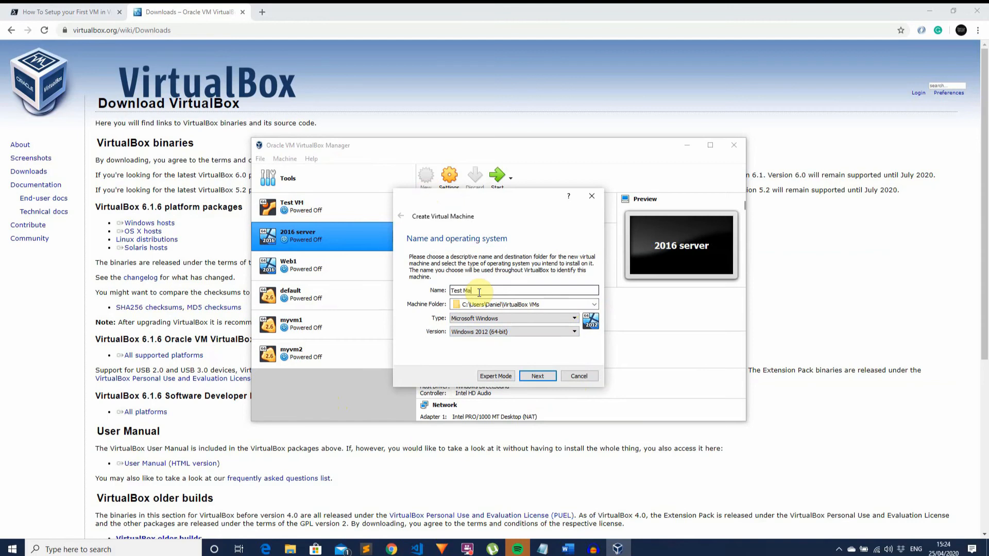
type("chine")
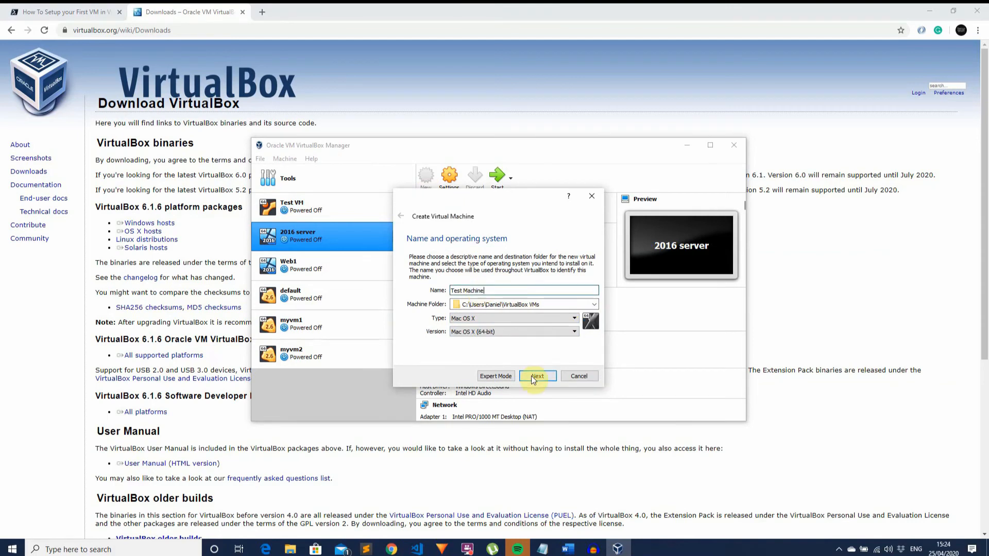
left_click(534, 376)
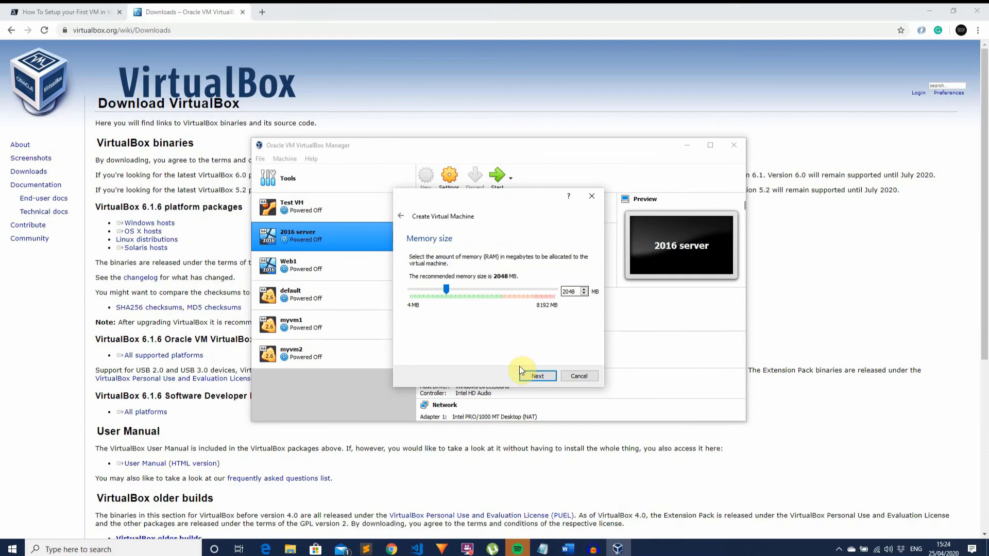
Keep 2048 MB of memory for the machine and choose to create a fixed-size VHD virtual hard disk.
left_click(540, 376)
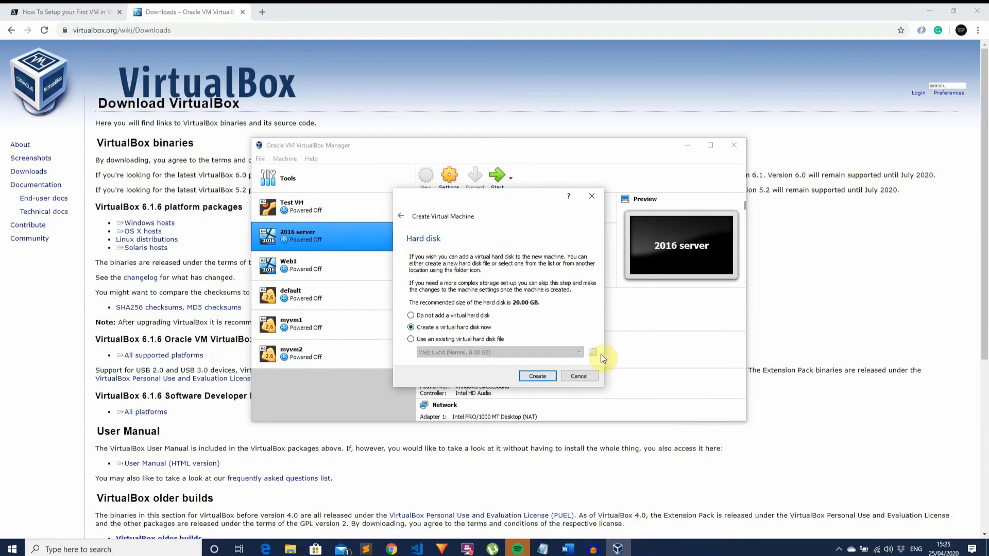
left_click(534, 377)
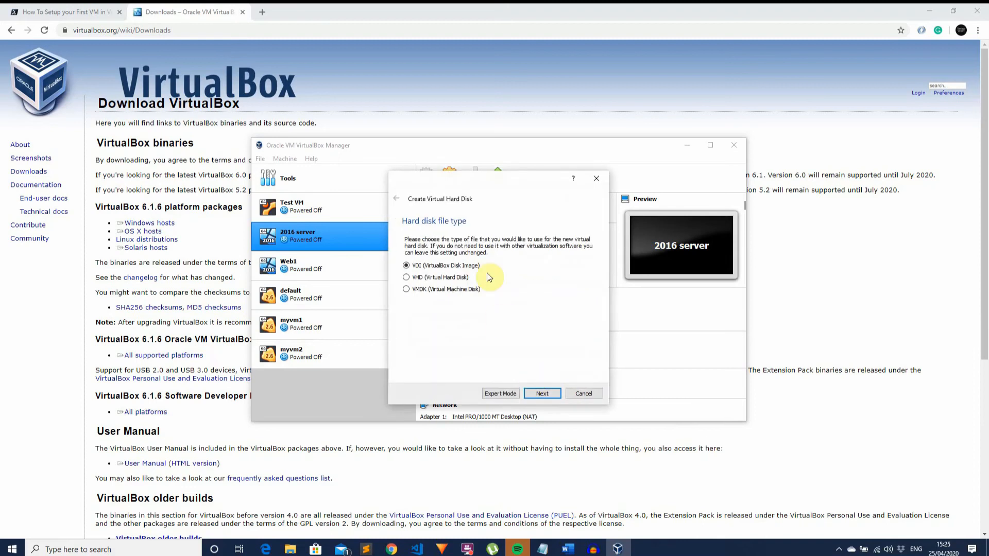
left_click(425, 279)
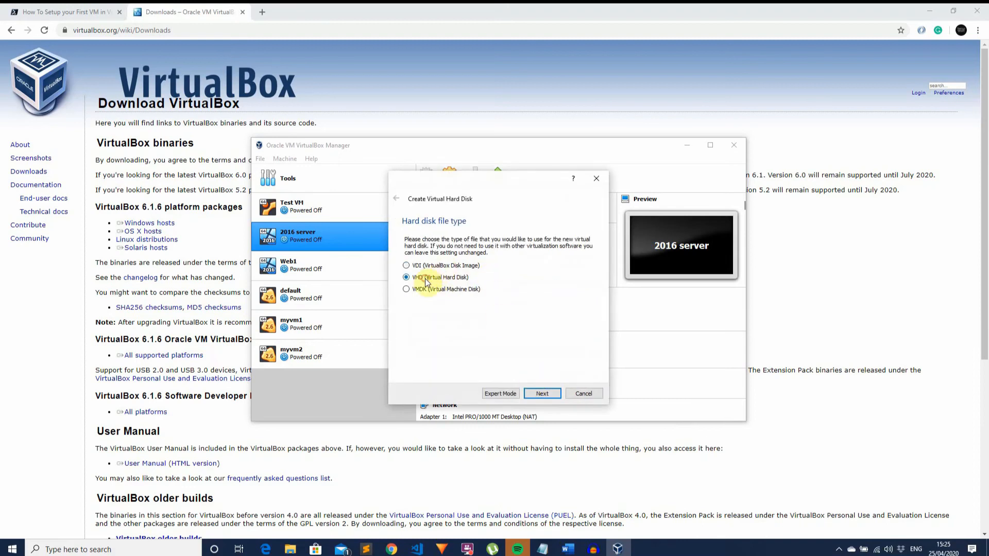
left_click(540, 394)
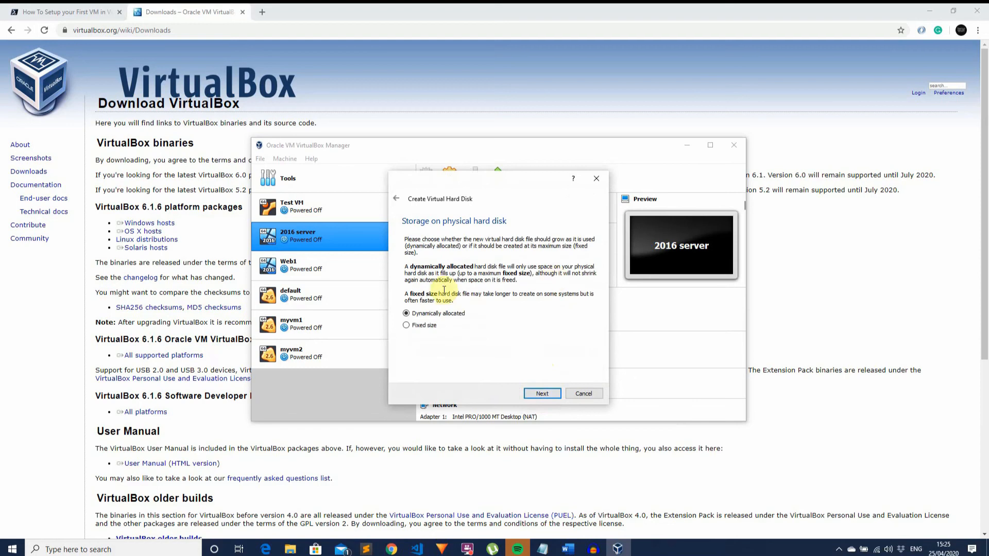
left_click(424, 326)
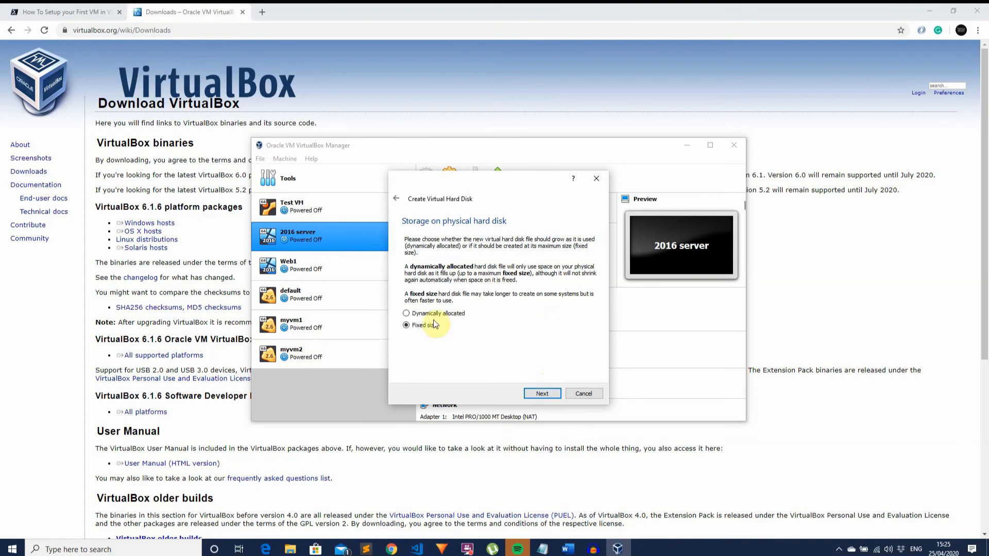
left_click(541, 394)
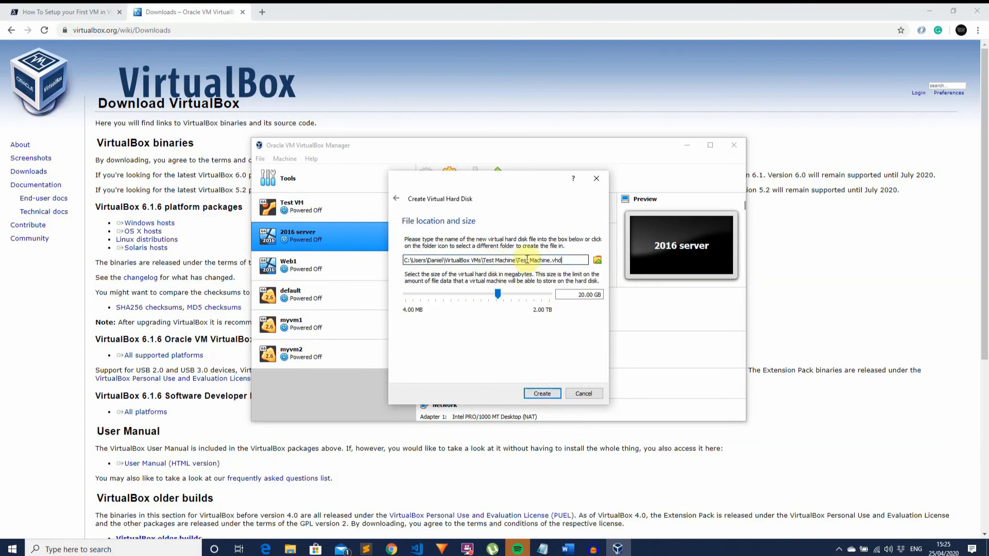
Set the virtual disk size to 32.23 GB, store it as Test Machine.vhd on the D: drive, and create it.
left_click_drag(499, 297, 505, 298)
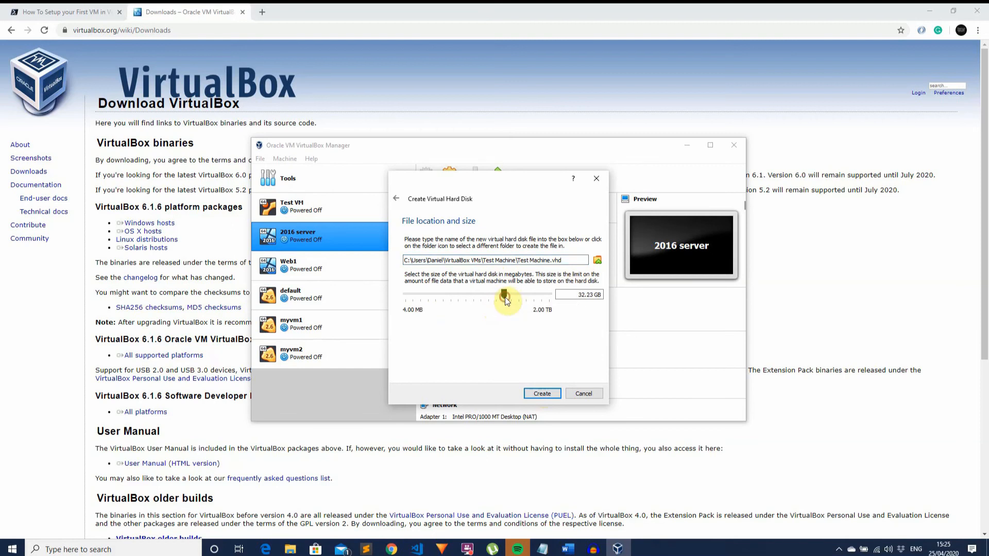
left_click(600, 261)
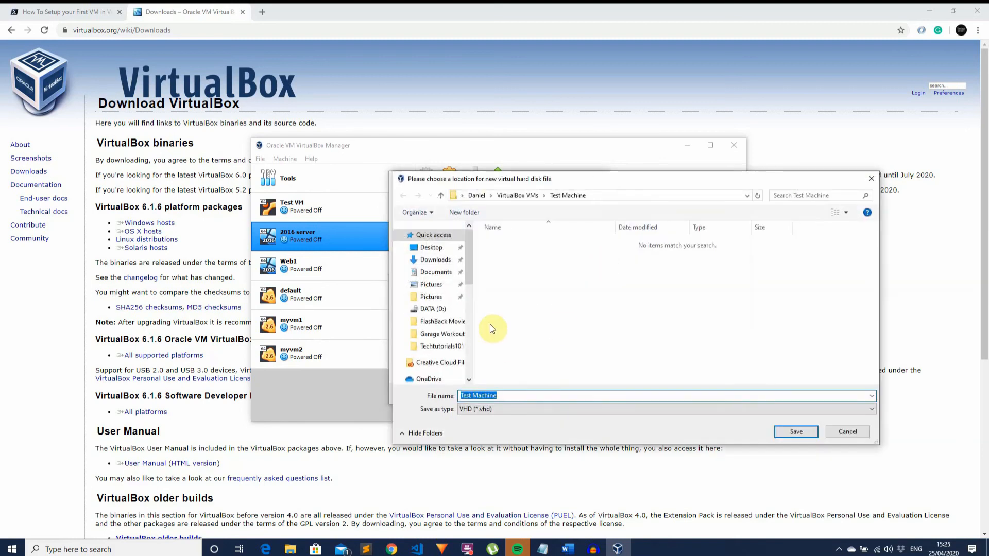
left_click(434, 311)
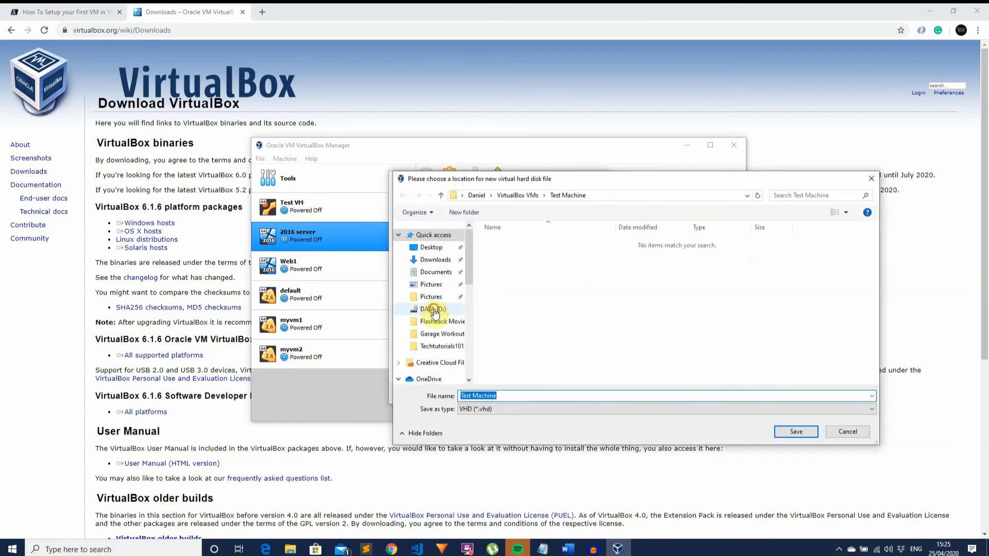
left_click(796, 435)
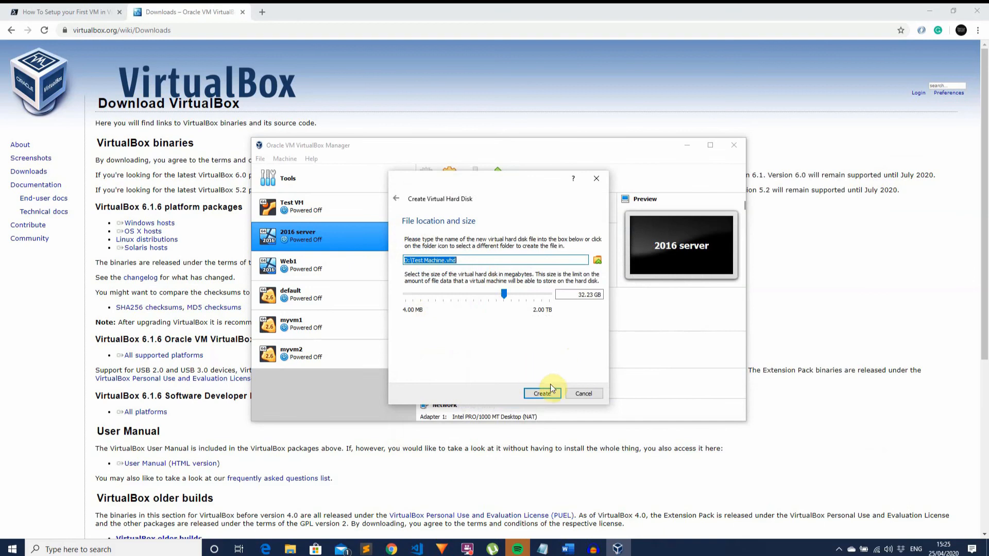
left_click(547, 394)
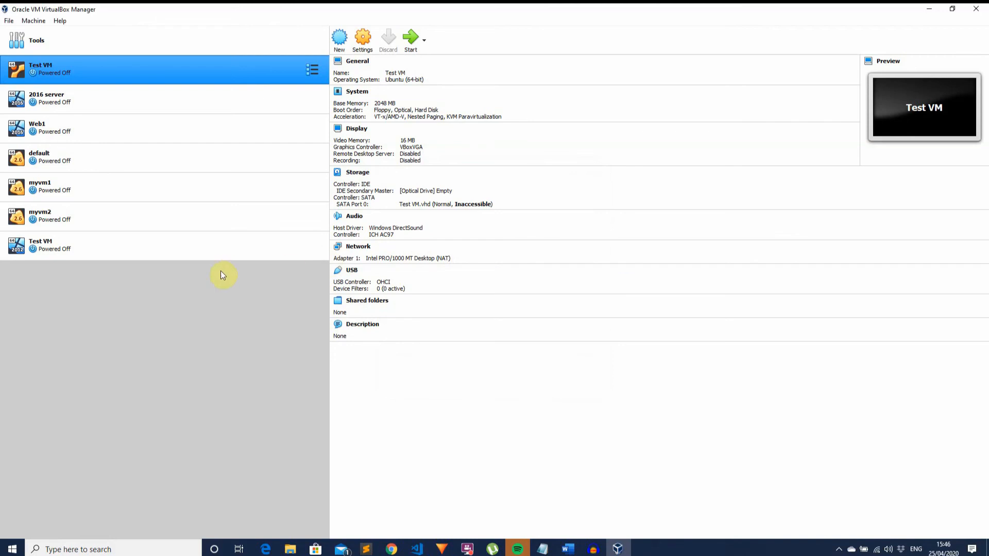
Attach the 2012.R2VL.ESD.ENU.June2016 disk image from the Desktop to the empty optical drive of the Windows 2012 Test VM and save its settings.
left_click(174, 252)
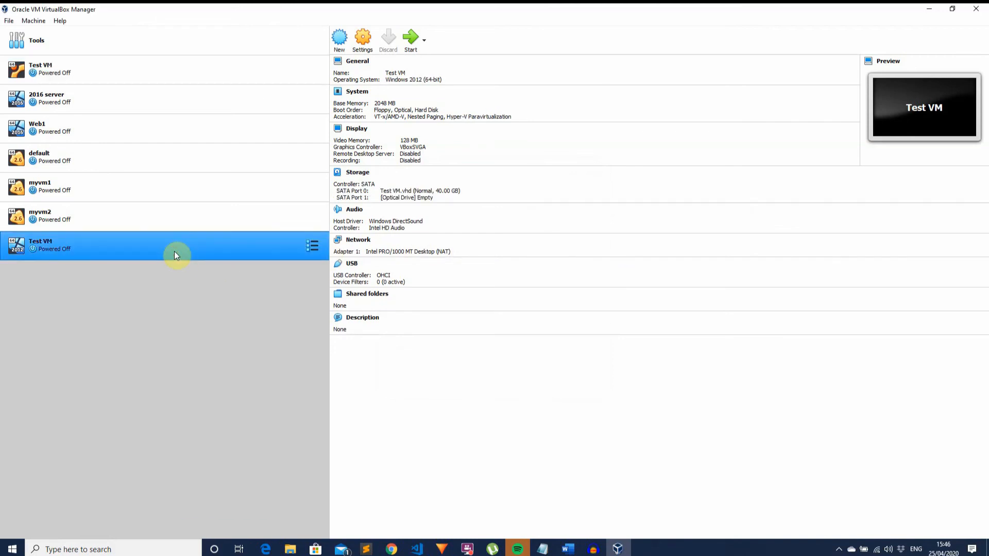
right_click(175, 254)
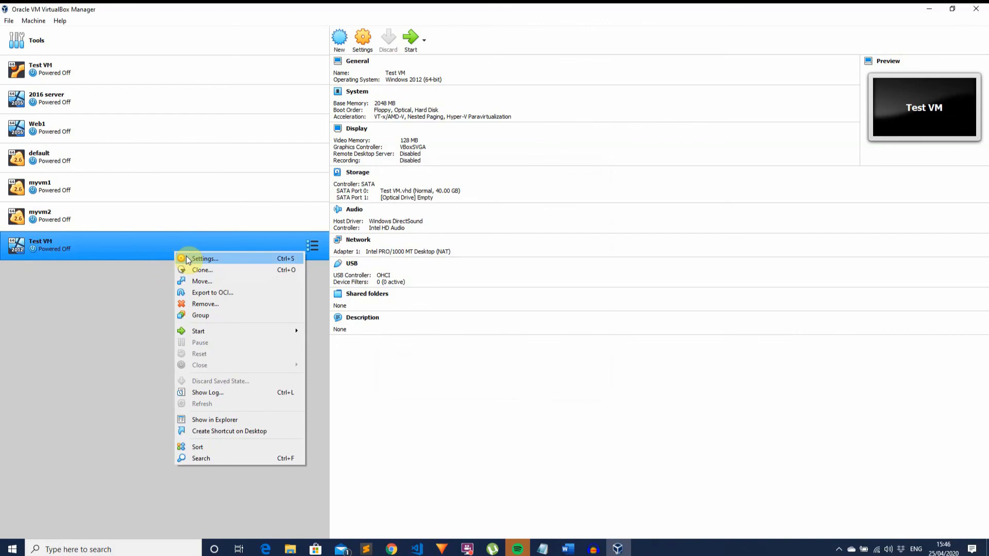
left_click(187, 260)
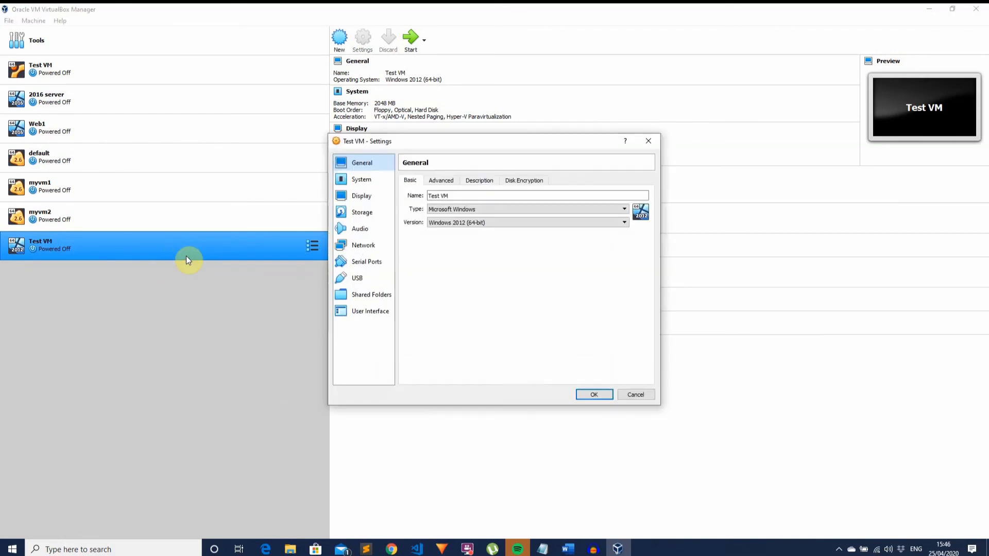
left_click(351, 212)
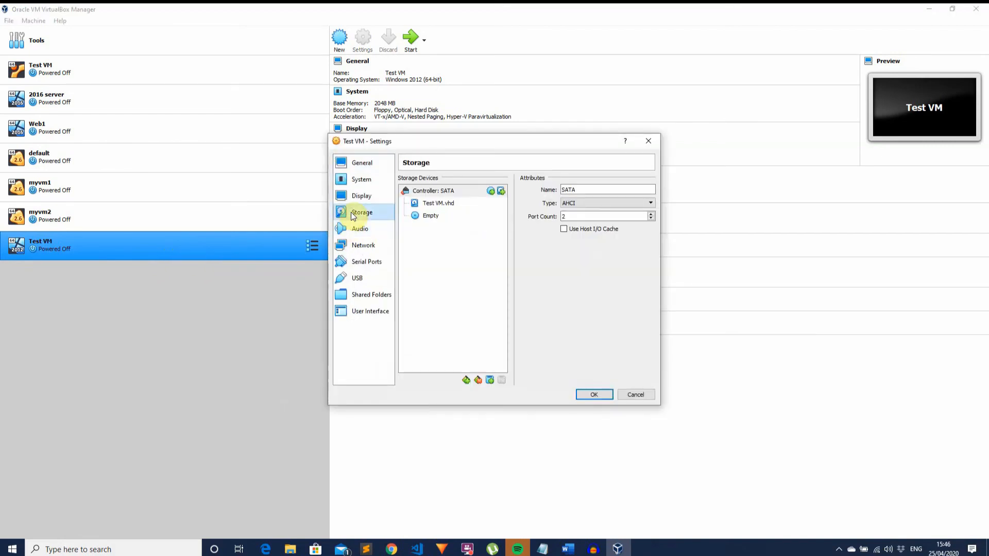
left_click(431, 216)
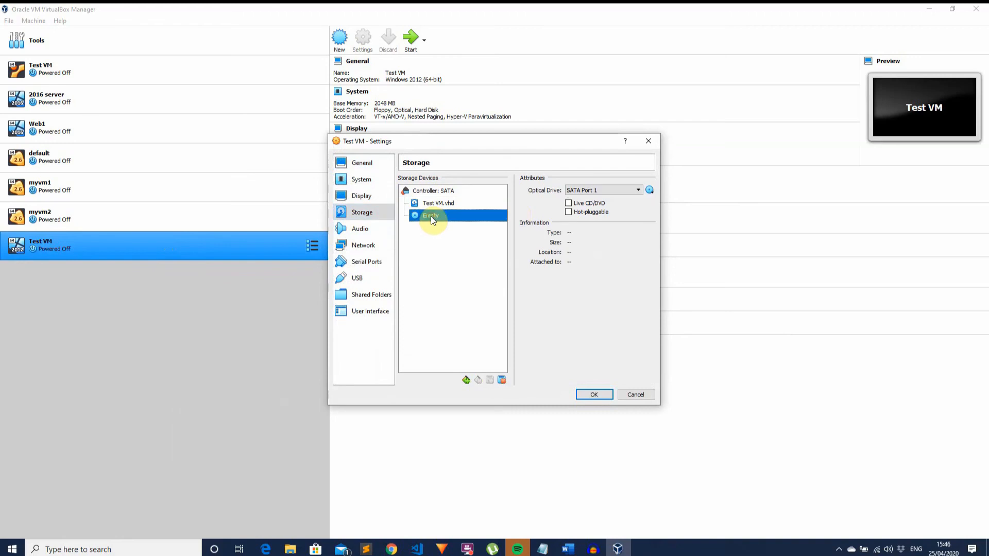
left_click(650, 190)
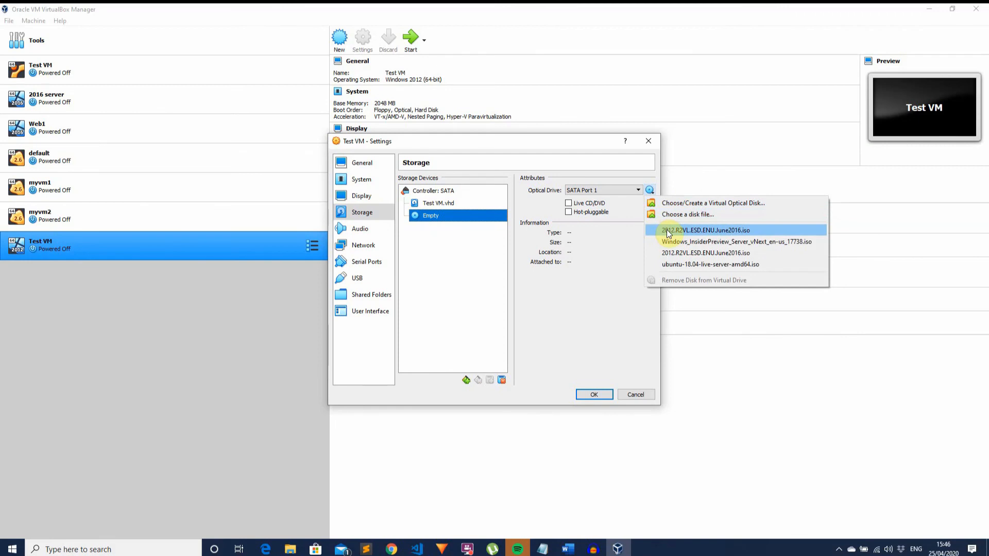
left_click(689, 215)
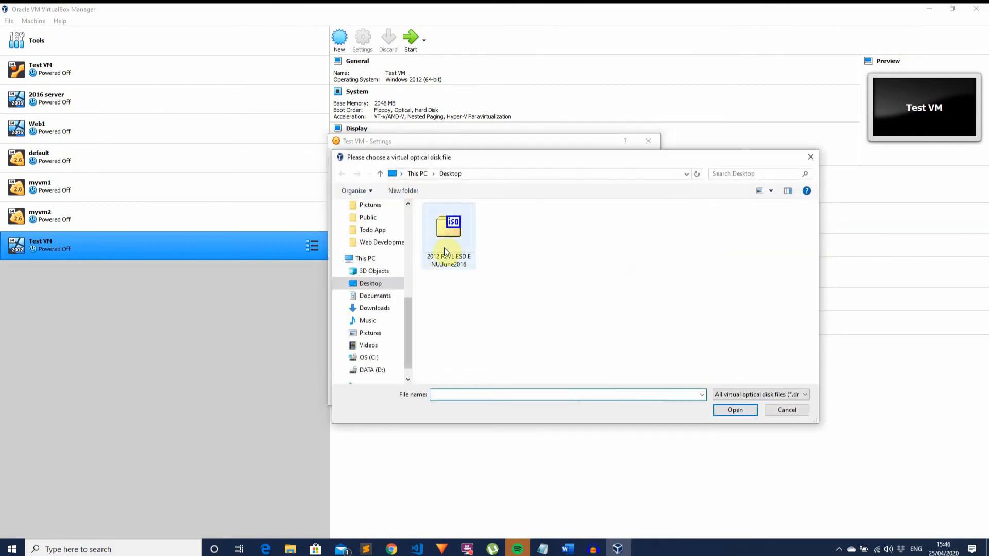
left_click(446, 251)
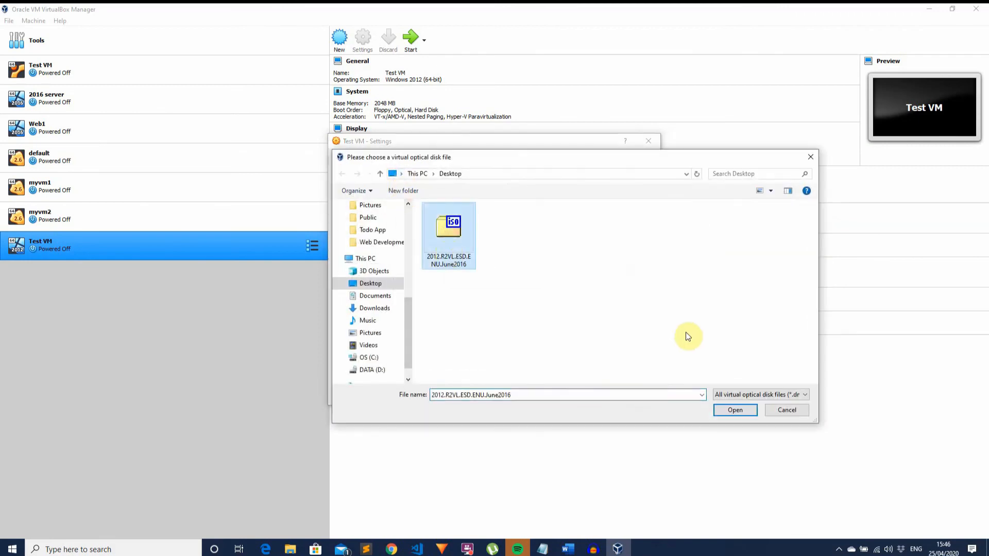
left_click(728, 411)
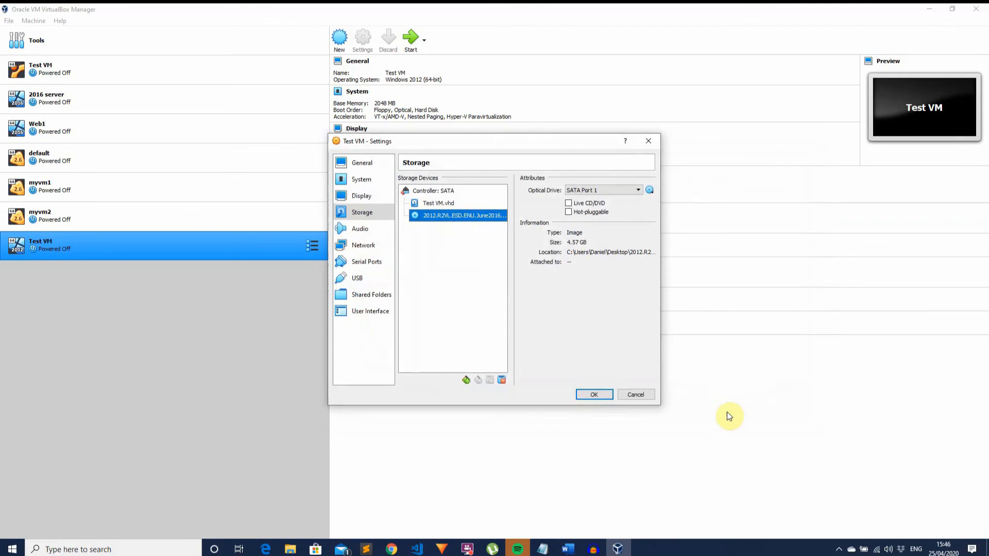
left_click(595, 396)
Start the Windows 2012 Test VM using 2012.R2VL.ESD.ENU.June2016.iso (4.57 GB) as the start-up disk.
left_click(410, 44)
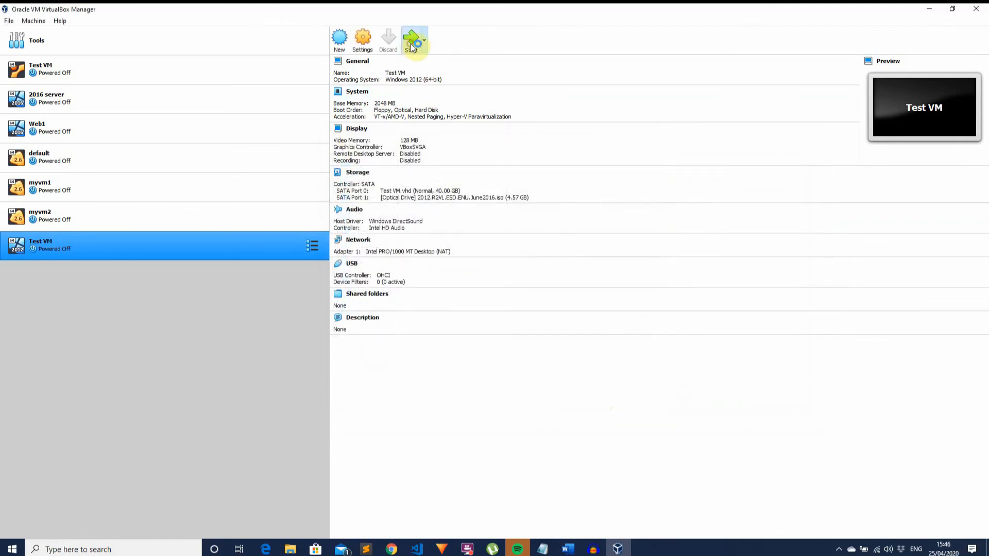
left_click(469, 101)
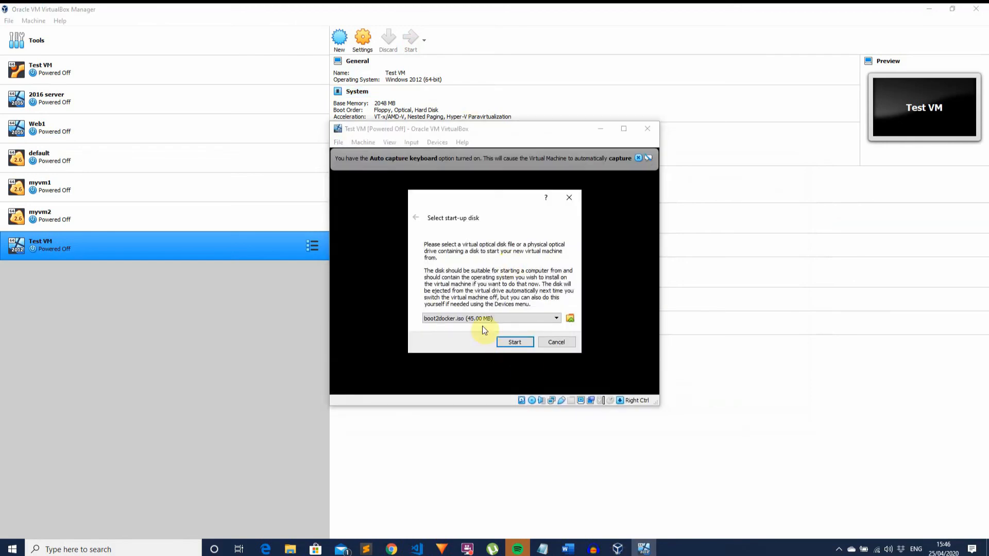
left_click(515, 318)
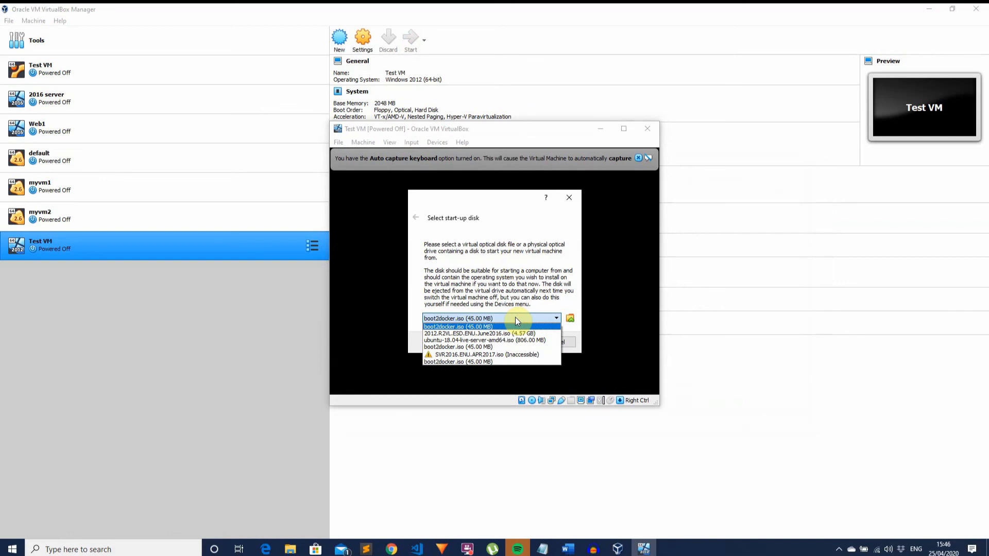
left_click(513, 333)
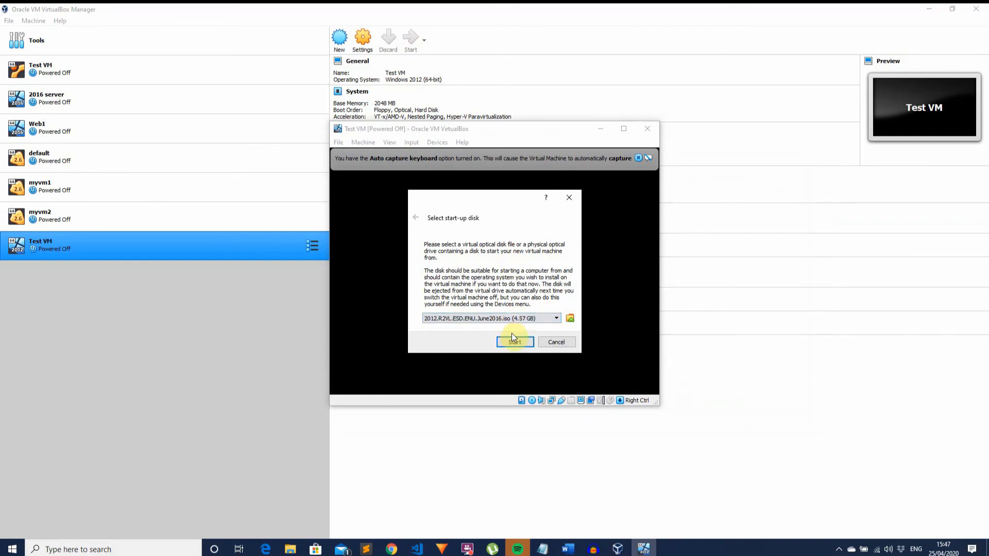
left_click(514, 342)
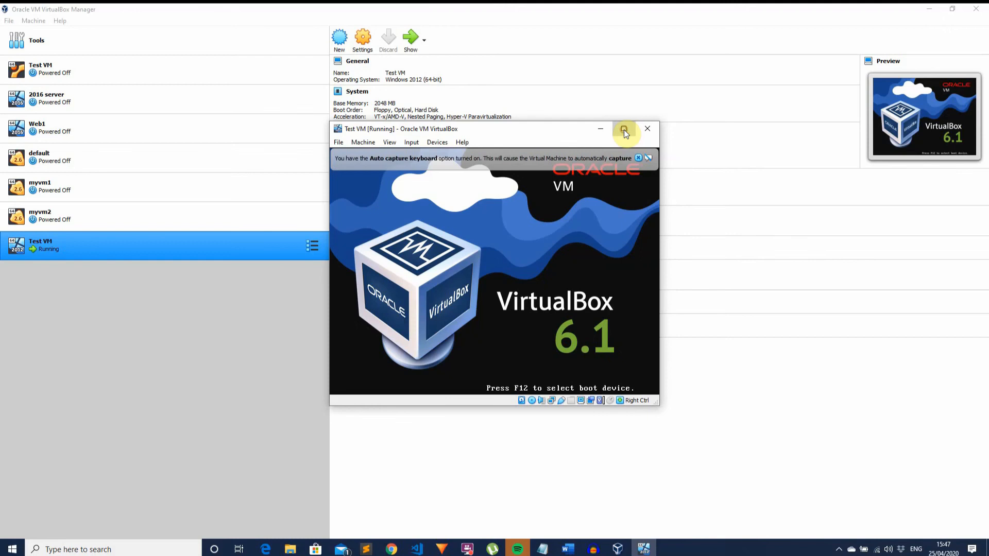
Maximize the running virtual machine's window and decline finding PCs and devices on the guest's network.
left_click(624, 129)
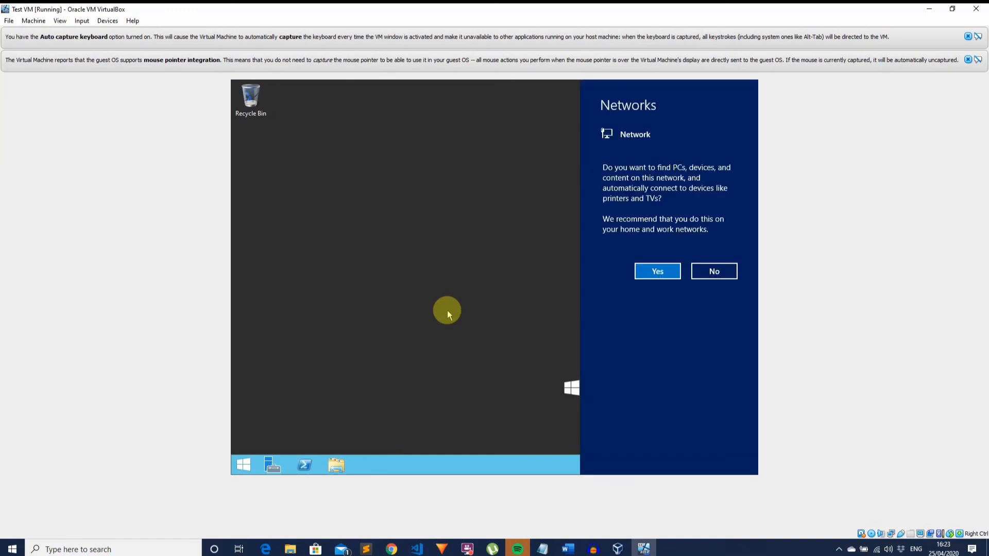
left_click(715, 272)
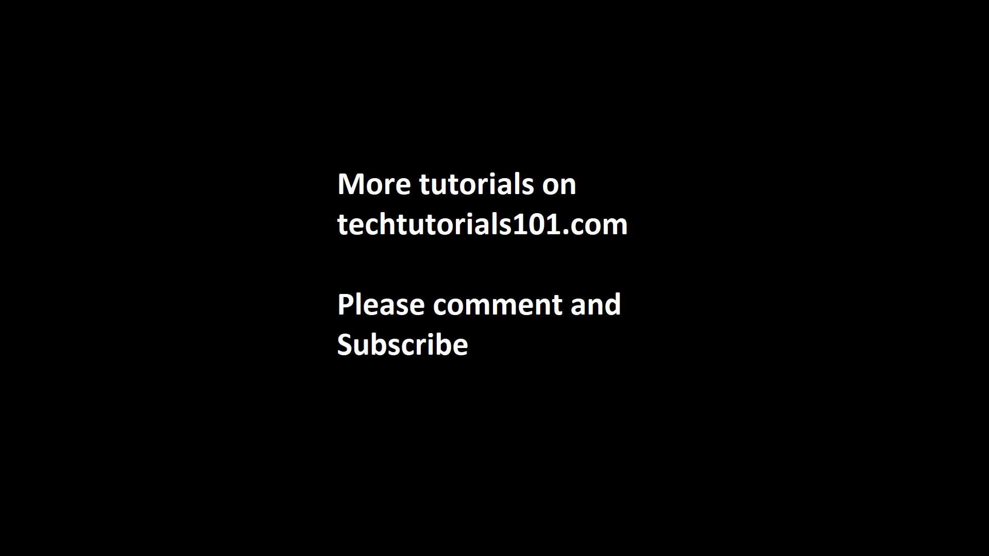